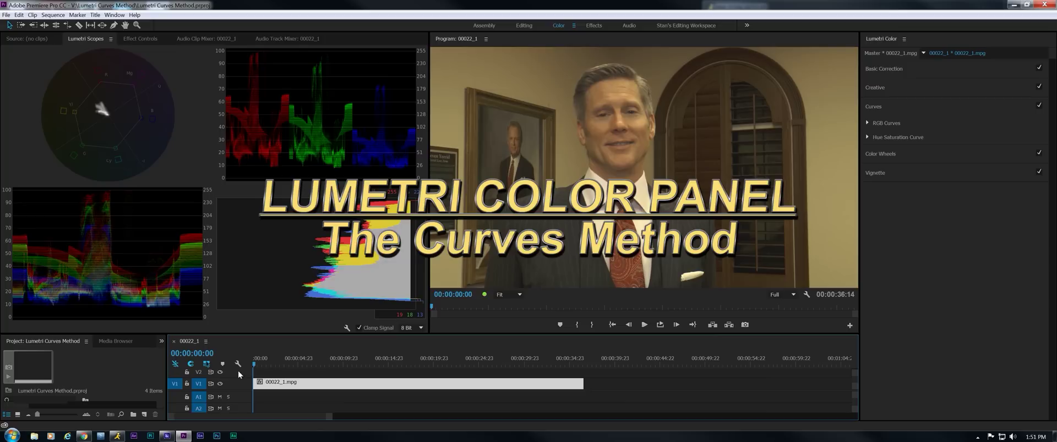
Step: Scrub the playhead through the interview clip to settle on about 00:00:05:22
{"action": "left_click_drag", "start_coordinate": [301, 359], "coordinate": [252, 361]}
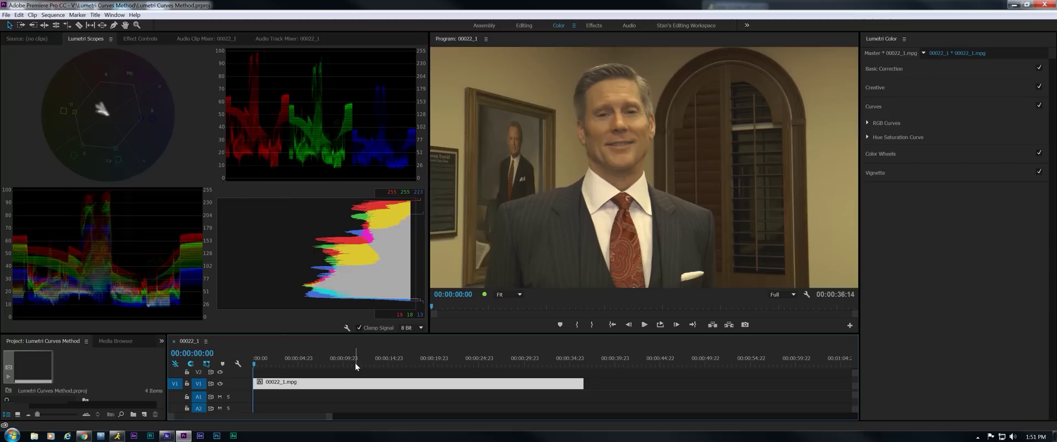
{"action": "left_click_drag", "start_coordinate": [355, 363], "coordinate": [299, 360]}
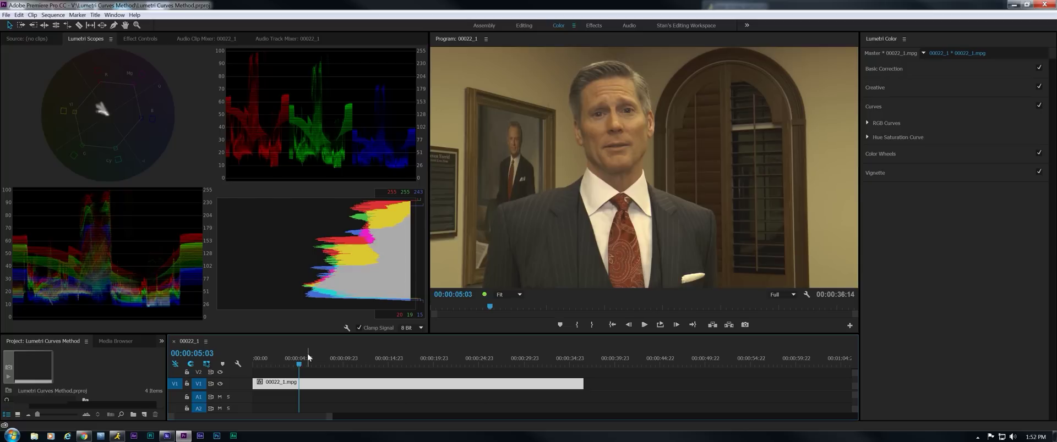
{"action": "left_click_drag", "start_coordinate": [307, 358], "coordinate": [306, 361]}
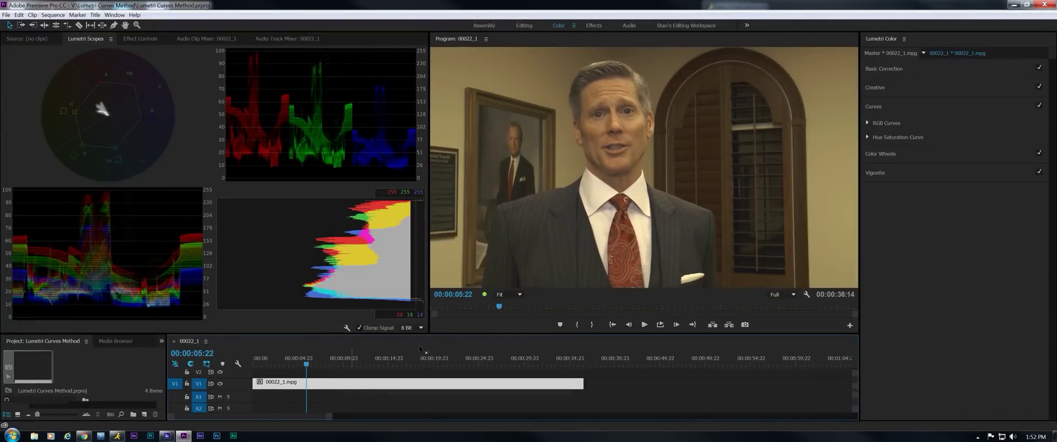
Step: In RGB Curves, move the blue, green and red black points right to deepen shadows
{"action": "left_click", "coordinate": [866, 120]}
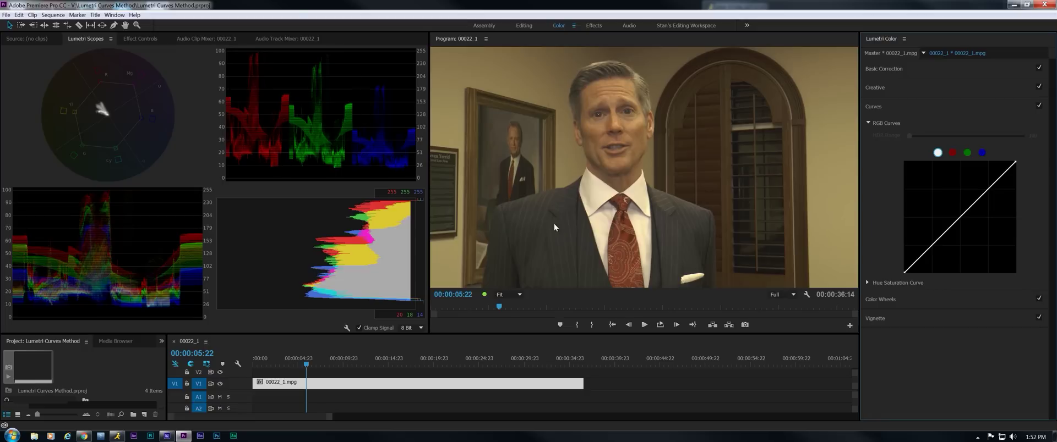
{"action": "left_click", "coordinate": [982, 153]}
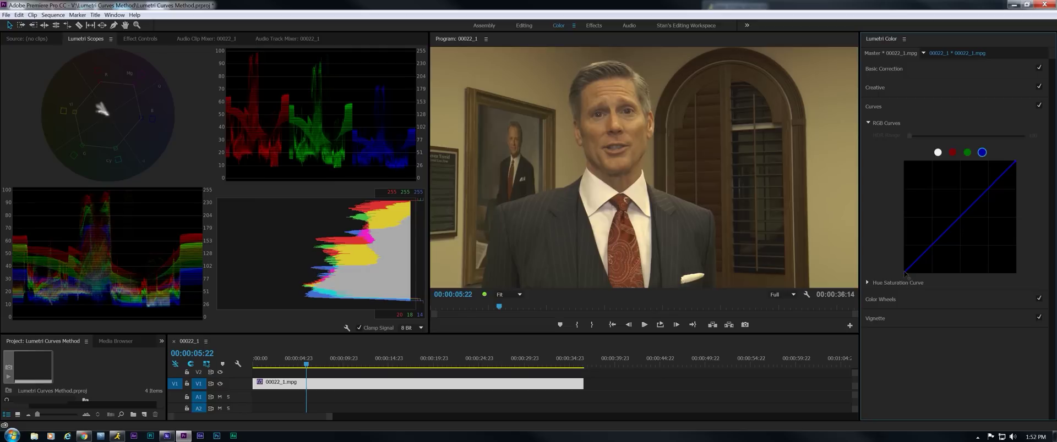
{"action": "left_click_drag", "start_coordinate": [906, 274], "coordinate": [912, 275]}
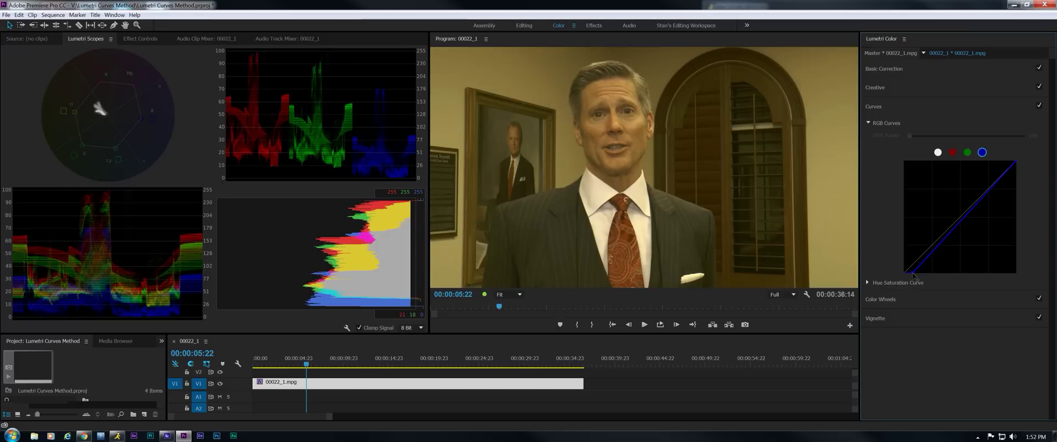
{"action": "left_click", "coordinate": [967, 152]}
{"action": "left_click_drag", "start_coordinate": [906, 273], "coordinate": [912, 274]}
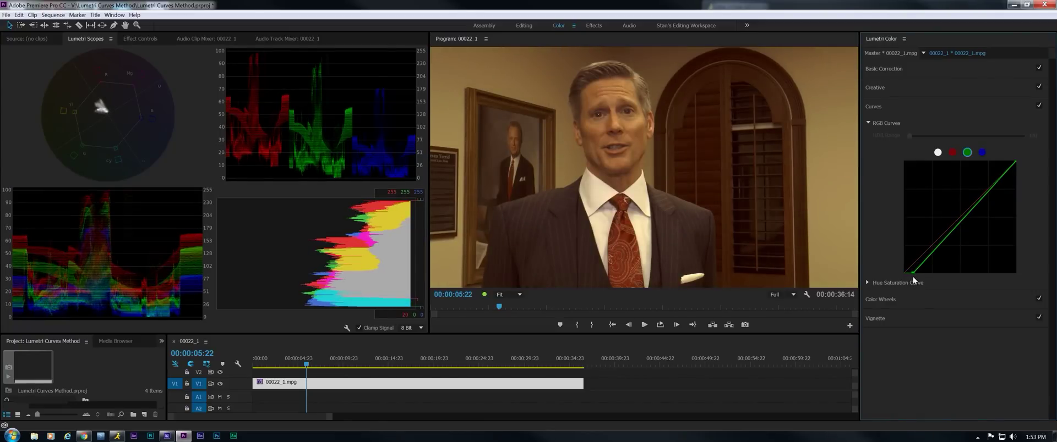
{"action": "left_click", "coordinate": [952, 152]}
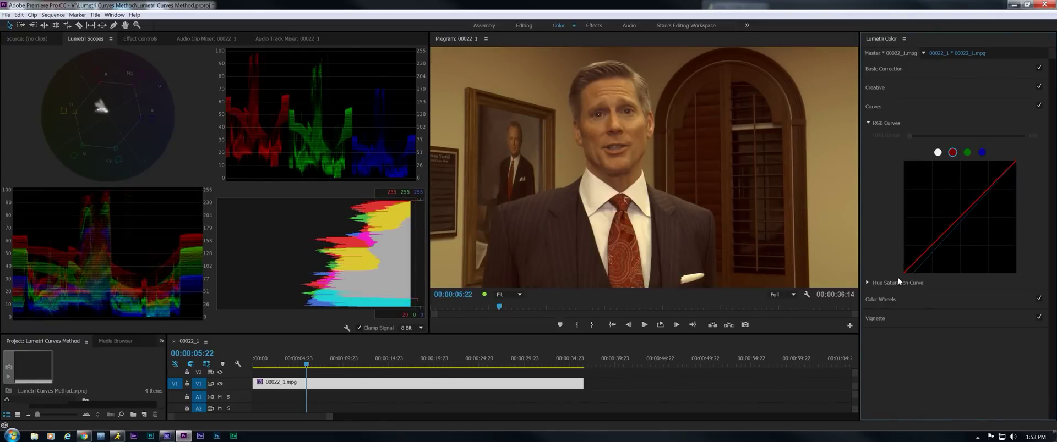
{"action": "left_click_drag", "start_coordinate": [905, 272], "coordinate": [914, 274]}
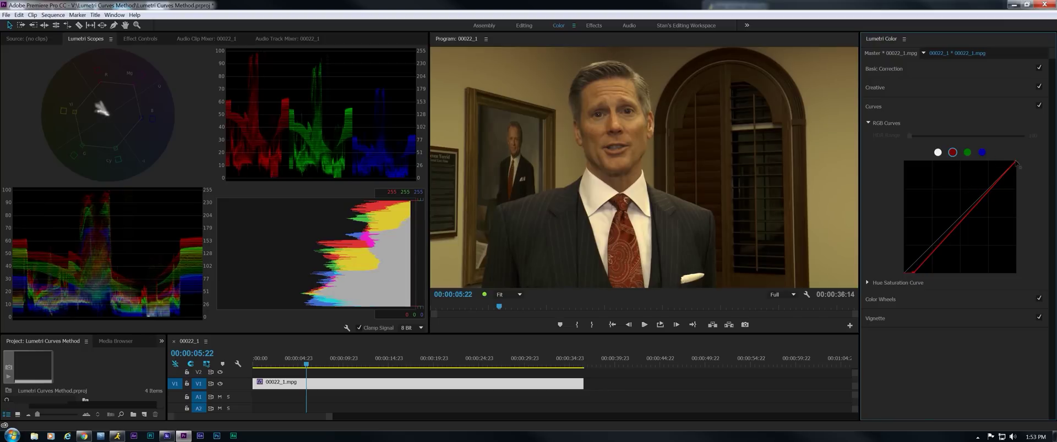
Step: Lower red highlights, nudge green, boost blue highlights, then toggle Curves off and on to compare
{"action": "left_click_drag", "start_coordinate": [1018, 167], "coordinate": [1018, 170]}
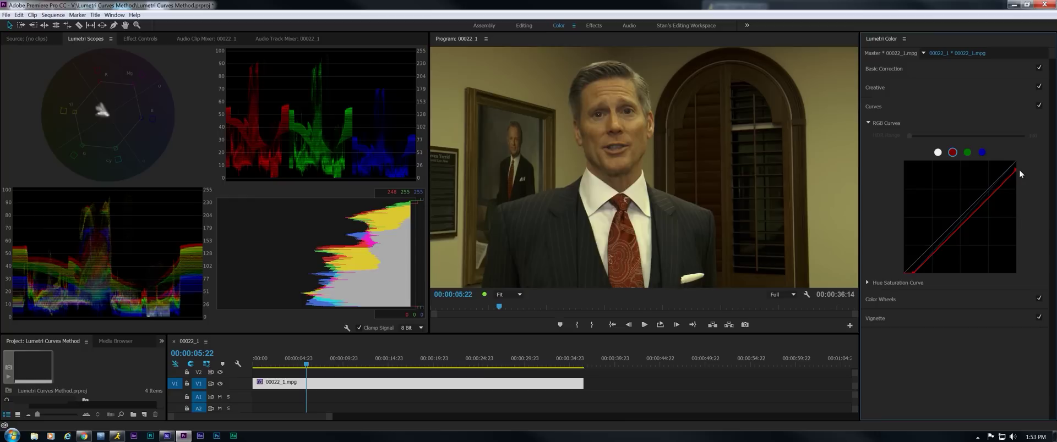
{"action": "left_click", "coordinate": [968, 153]}
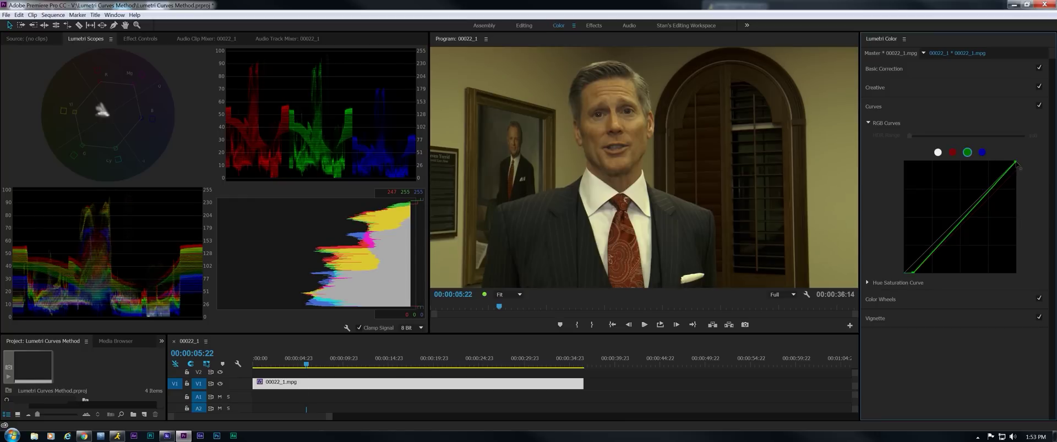
{"action": "left_click_drag", "start_coordinate": [1019, 168], "coordinate": [1020, 169]}
{"action": "left_click", "coordinate": [982, 152]}
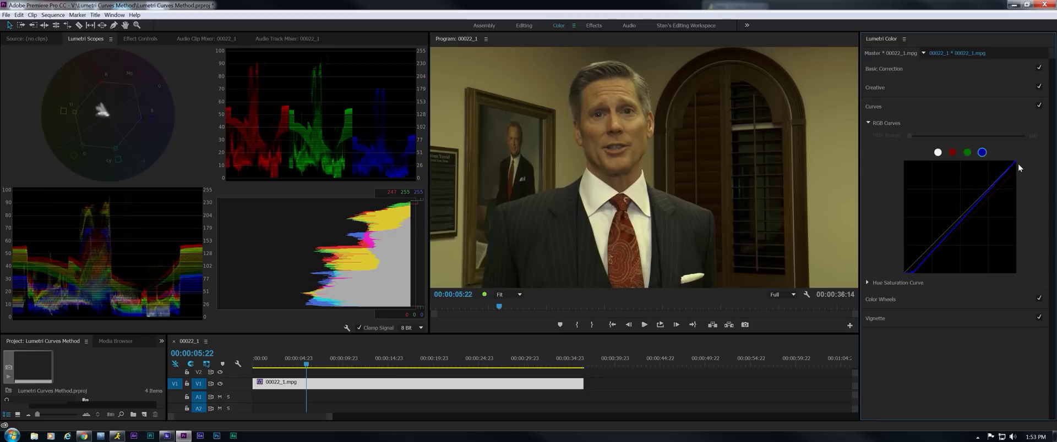
{"action": "left_click_drag", "start_coordinate": [1017, 163], "coordinate": [991, 162]}
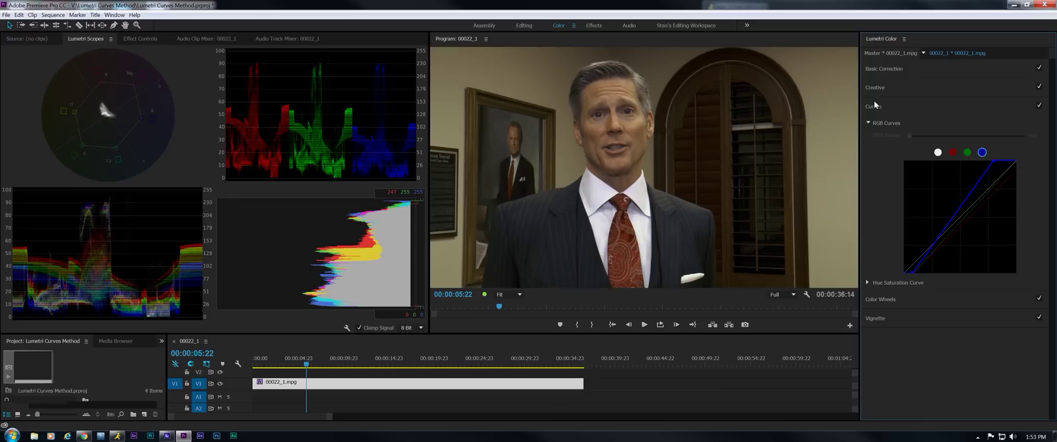
{"action": "left_click", "coordinate": [1038, 106]}
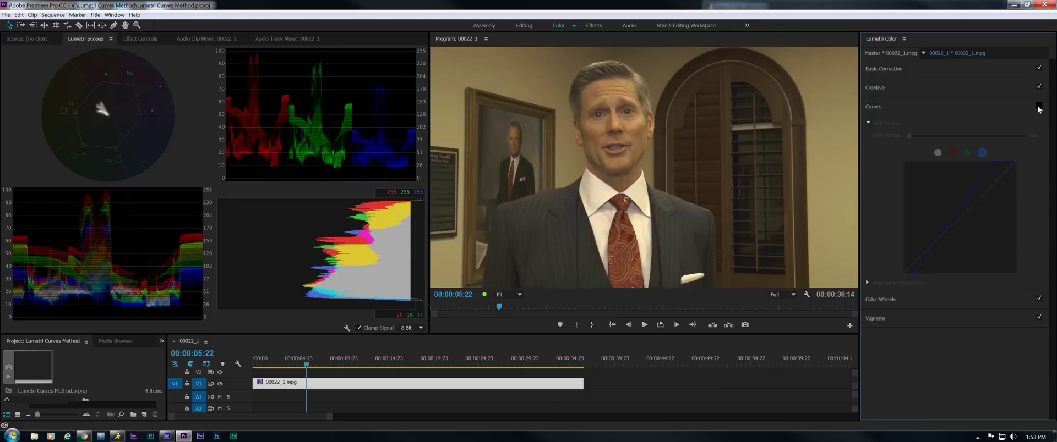
{"action": "left_click", "coordinate": [1039, 106]}
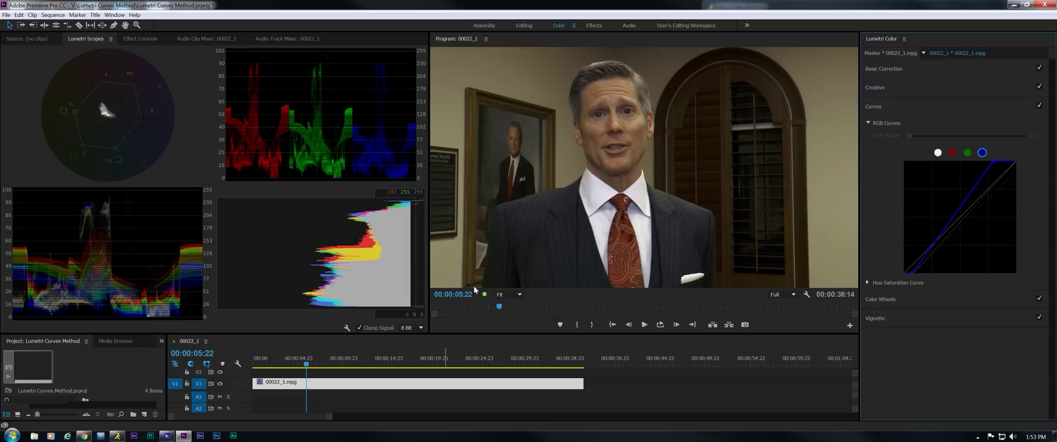
Step: From the Assembly workspace, make a Blackmagic URSA Mini sequence, fit the timeline, and return to Color
{"action": "left_click", "coordinate": [484, 26]}
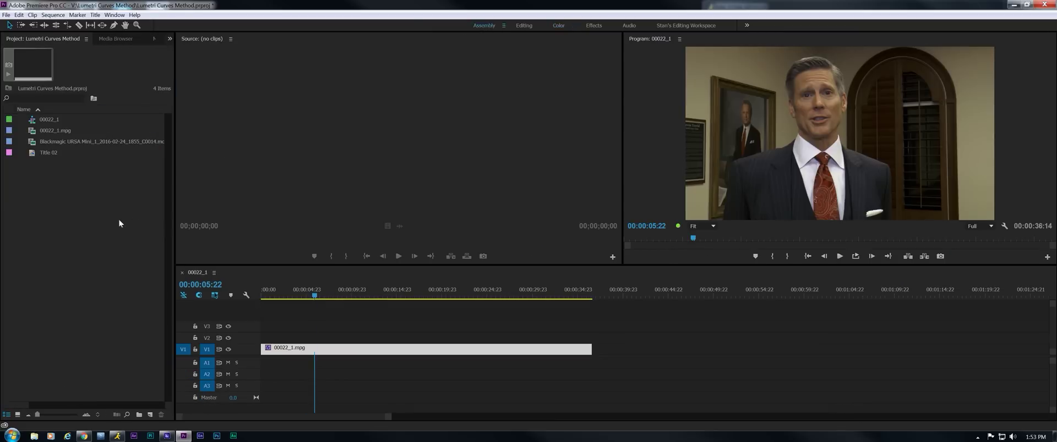
{"action": "left_click", "coordinate": [32, 144]}
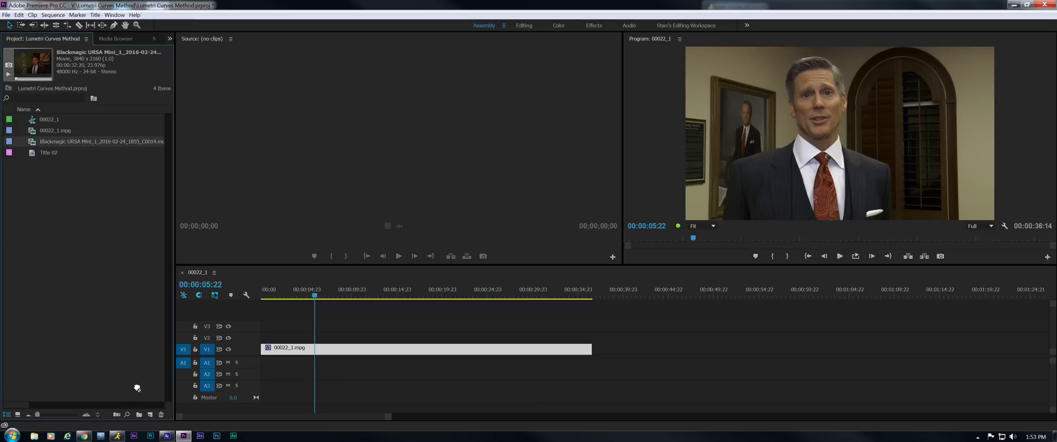
{"action": "left_click_drag", "start_coordinate": [150, 415], "coordinate": [150, 415]}
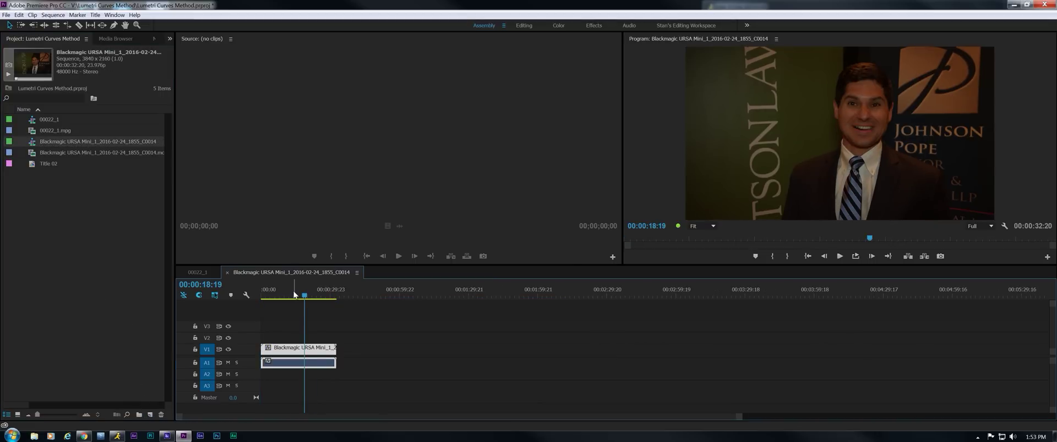
{"action": "key", "text": "backslash"}
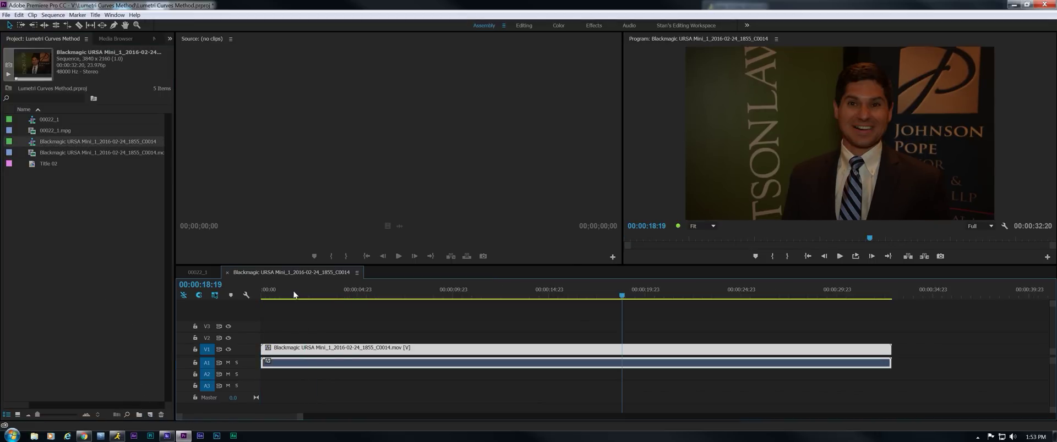
{"action": "key", "text": "alt+shift+3"}
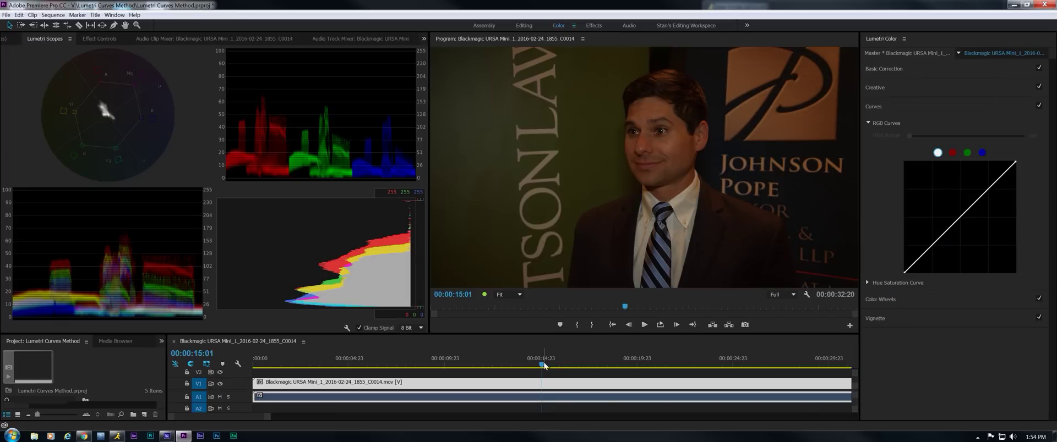
{"action": "left_click_drag", "start_coordinate": [542, 364], "coordinate": [533, 362]}
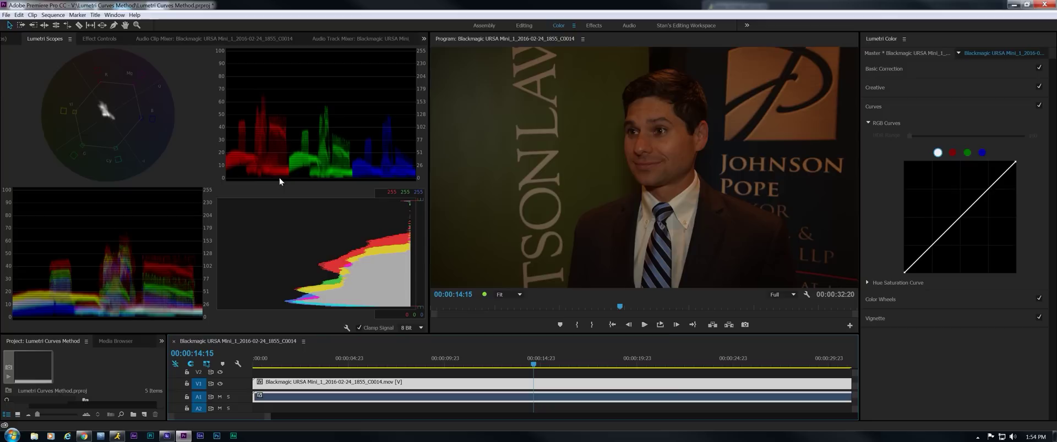
{"action": "left_click", "coordinate": [952, 152]}
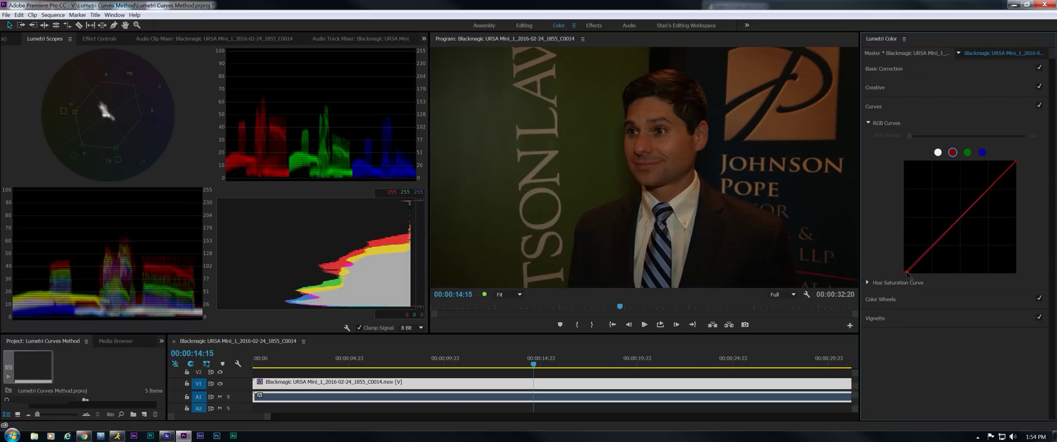
Step: Drag the master, green and blue curve white points left to brighten the highlights
{"action": "left_click", "coordinate": [938, 153]}
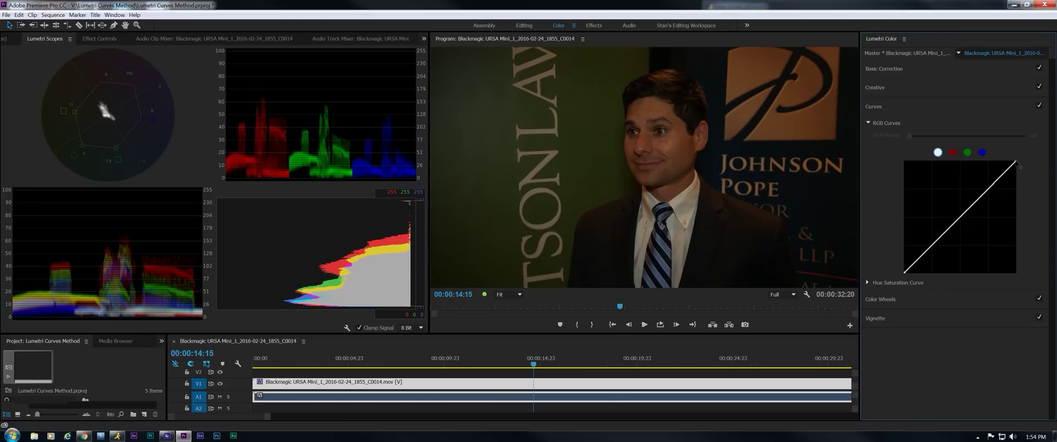
{"action": "left_click_drag", "start_coordinate": [1017, 163], "coordinate": [982, 161]}
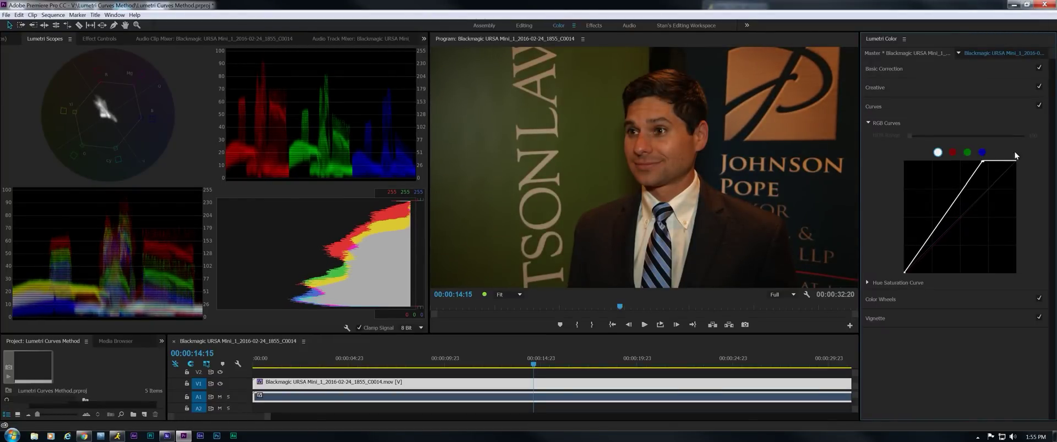
{"action": "left_click", "coordinate": [967, 153]}
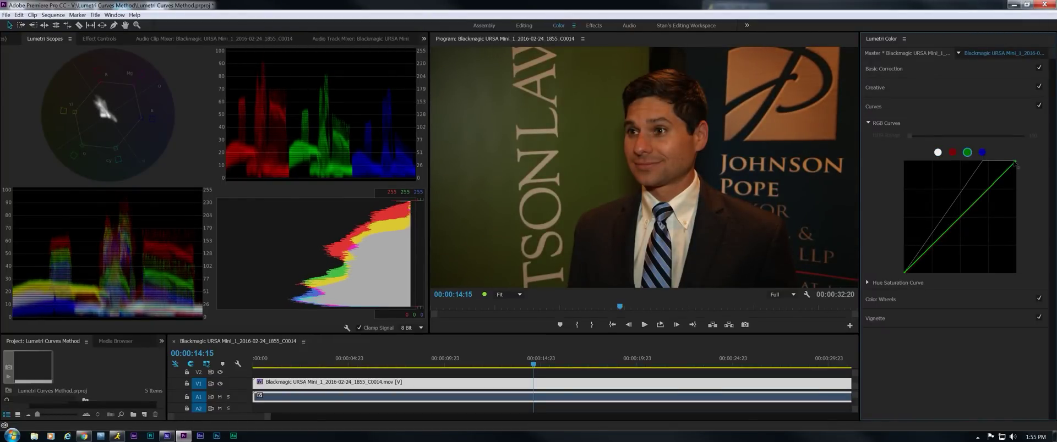
{"action": "left_click_drag", "start_coordinate": [1016, 162], "coordinate": [1005, 161]}
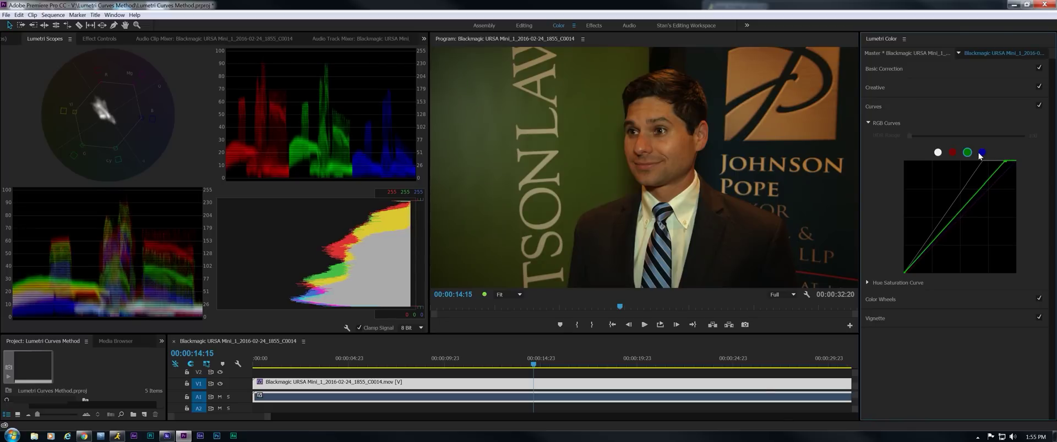
{"action": "left_click", "coordinate": [981, 153]}
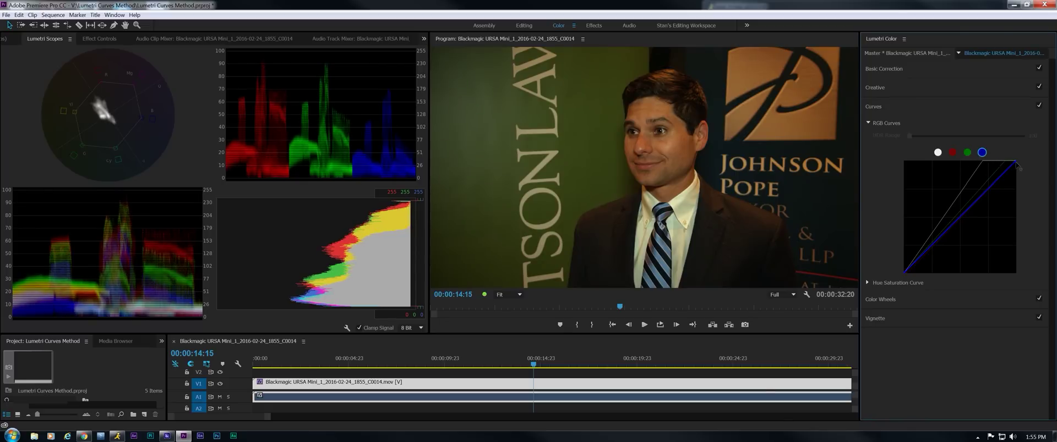
{"action": "left_click_drag", "start_coordinate": [1016, 162], "coordinate": [989, 161]}
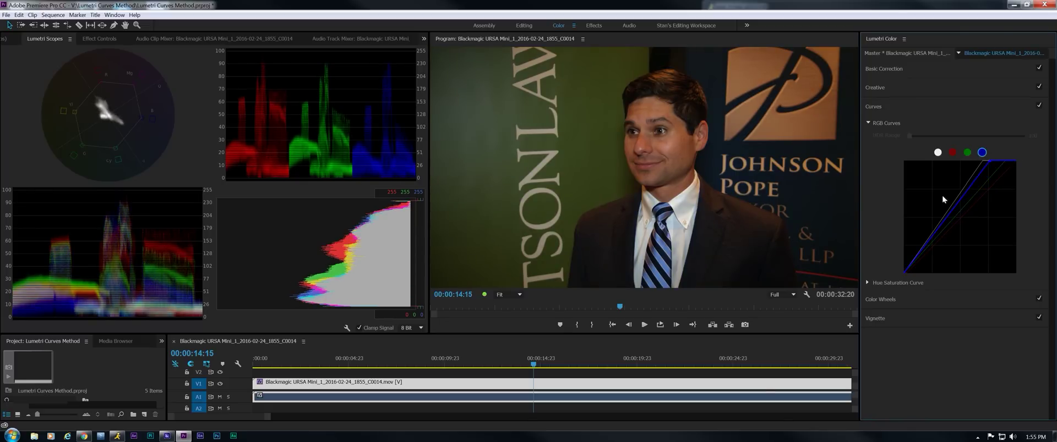
Step: Toggle the Curves correction off and on twice, leave it enabled, and collapse RGB Curves
{"action": "left_click", "coordinate": [1039, 105]}
{"action": "left_click", "coordinate": [1038, 105]}
{"action": "left_click", "coordinate": [1039, 105]}
{"action": "left_click", "coordinate": [1039, 105]}
{"action": "left_click", "coordinate": [868, 122]}
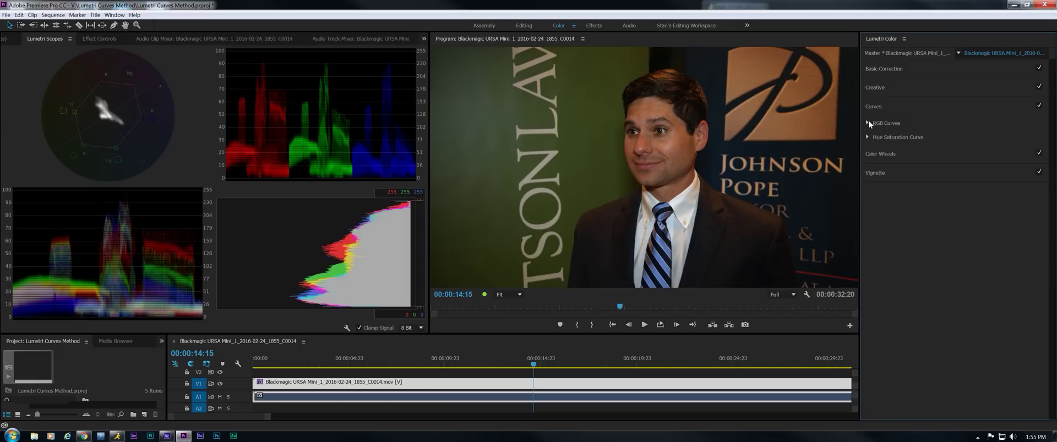